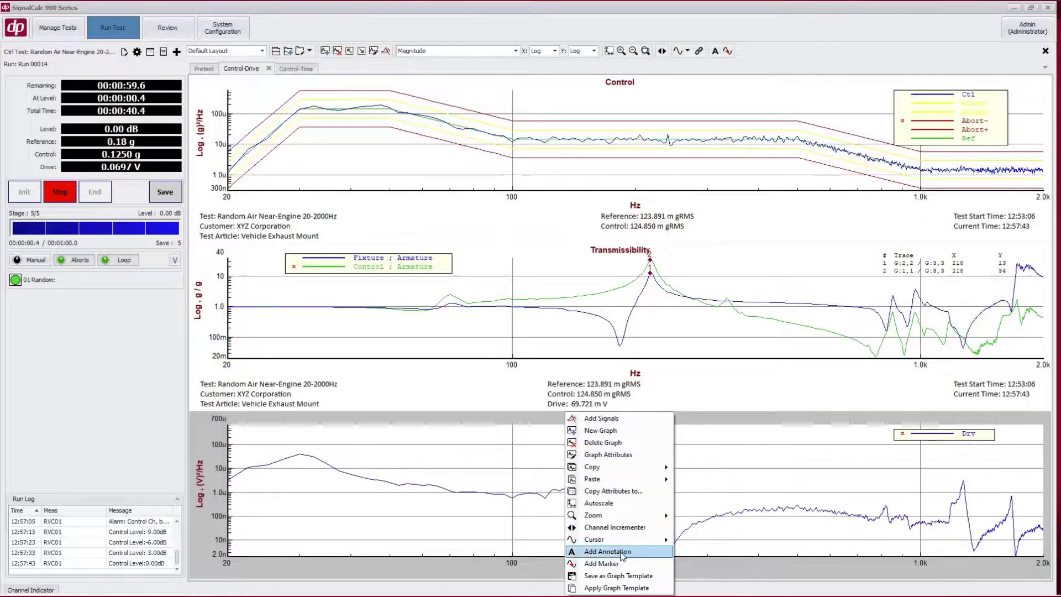
- Apply the Drive graph template to the bottom plot
left_click(616, 587)
double_click(506, 253)
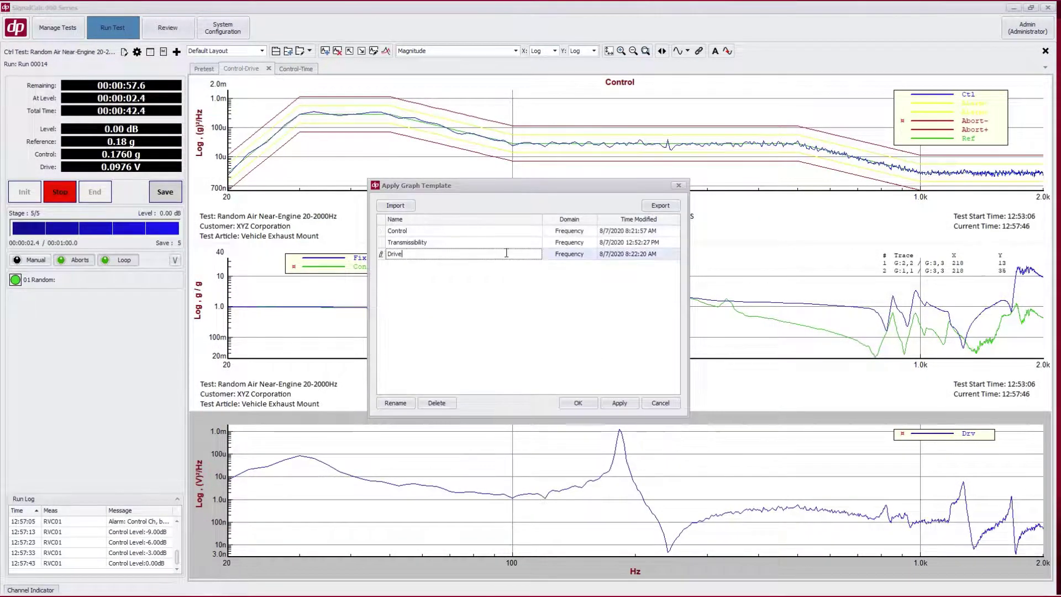
left_click(578, 403)
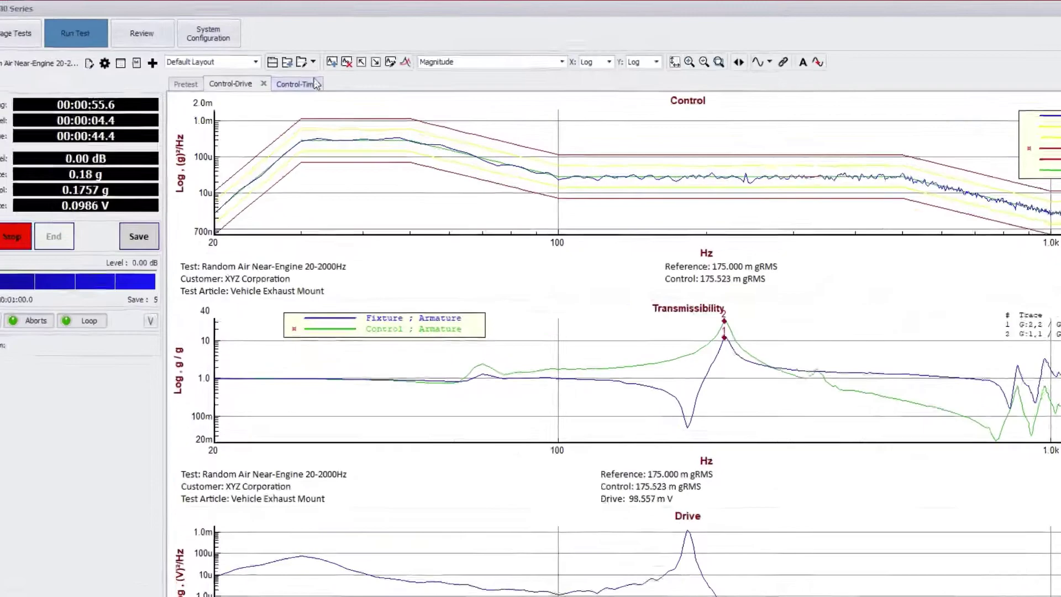
- Choose the custom layout with Control on top and Transmissibility and Drive side by side below
left_click(313, 62)
mouse_move(329, 124)
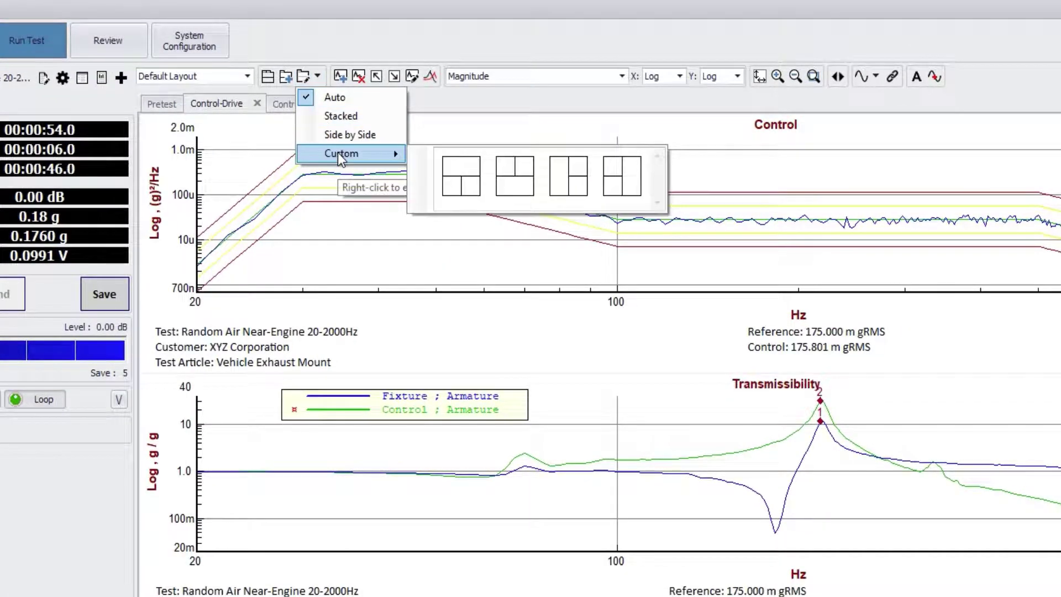
left_click(445, 172)
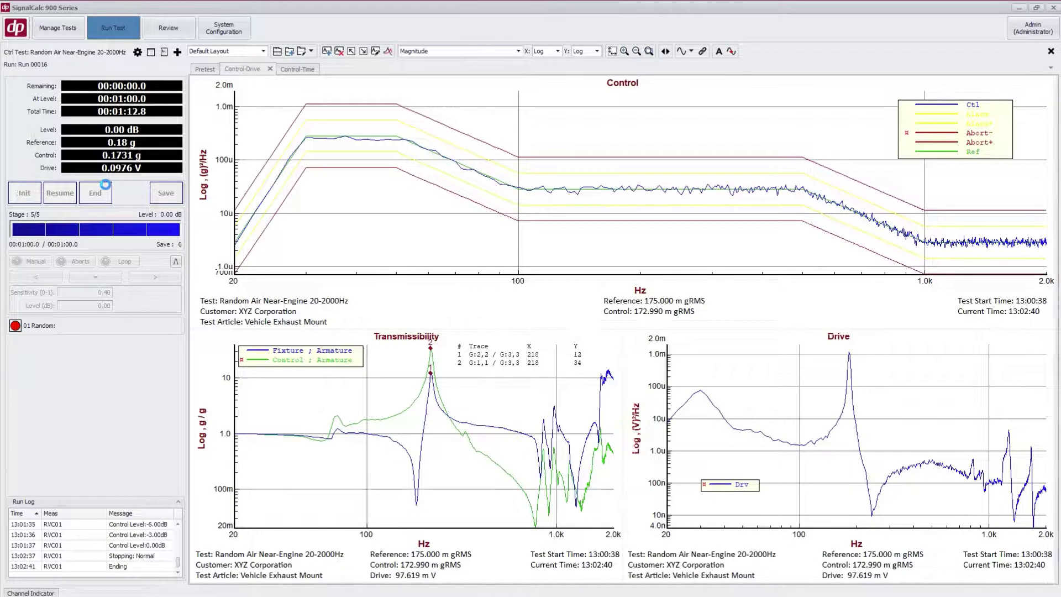
- In Review, generate a Quick Report with 1 Graph per page and show its File export options
left_click(169, 28)
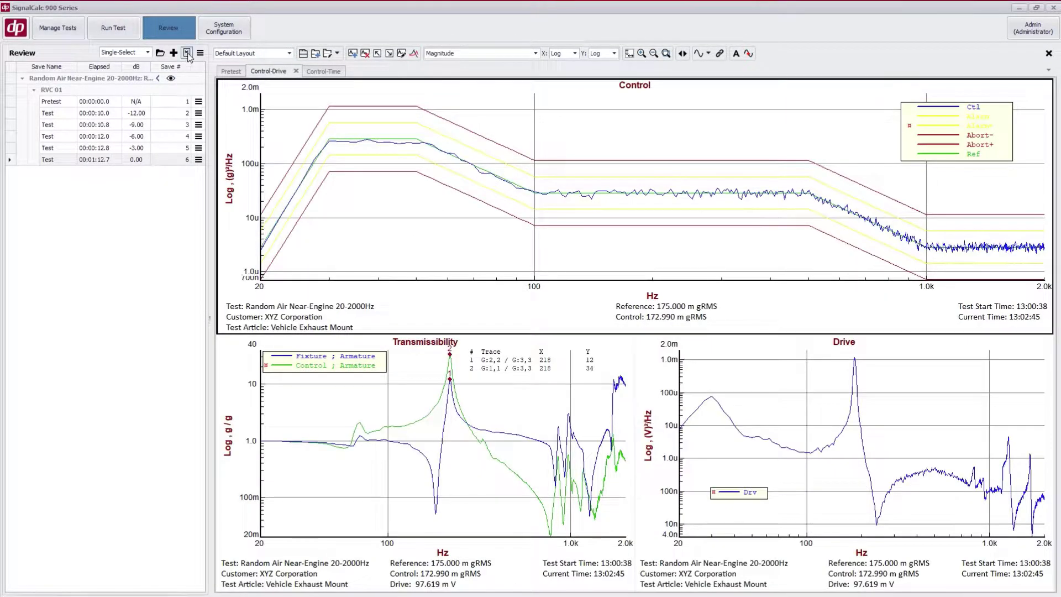
left_click(188, 56)
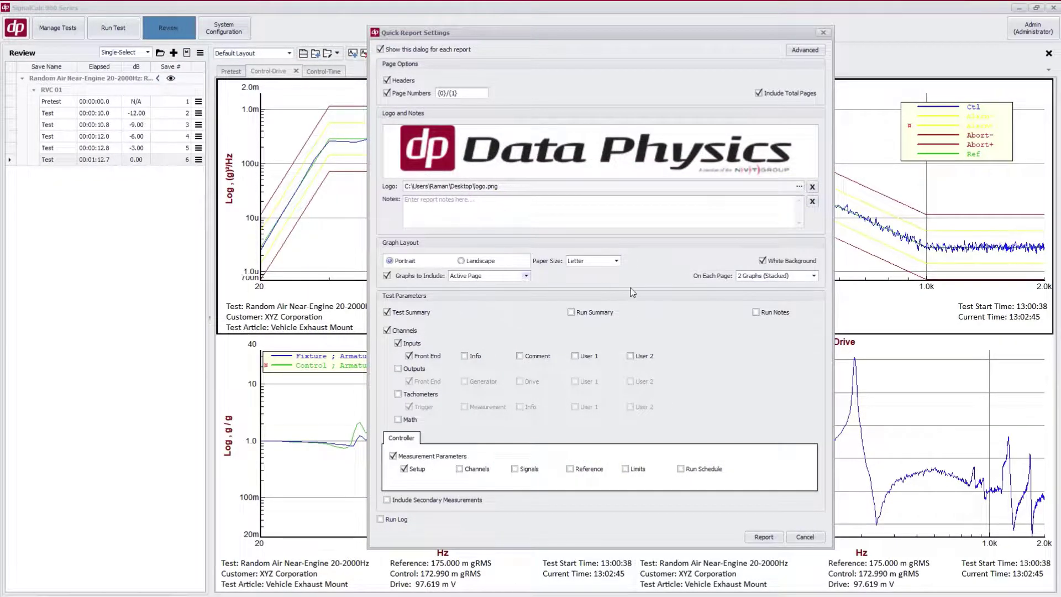
left_click(782, 279)
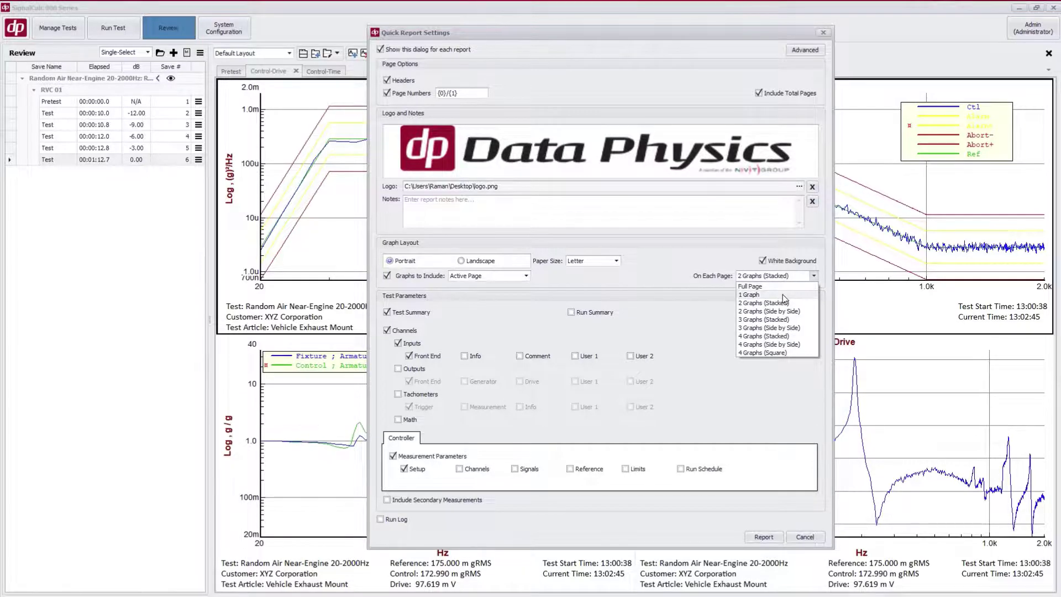
left_click(782, 296)
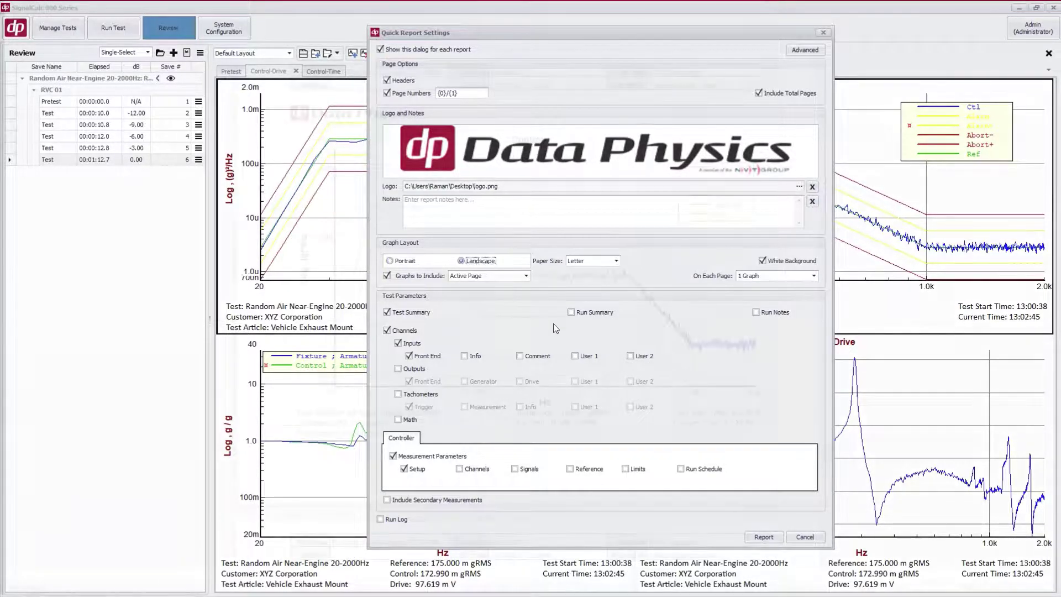
left_click(764, 536)
left_click(22, 20)
- Export the report as a DOCX file named 'Random 20-2000Hz' and view it in Word
mouse_move(68, 76)
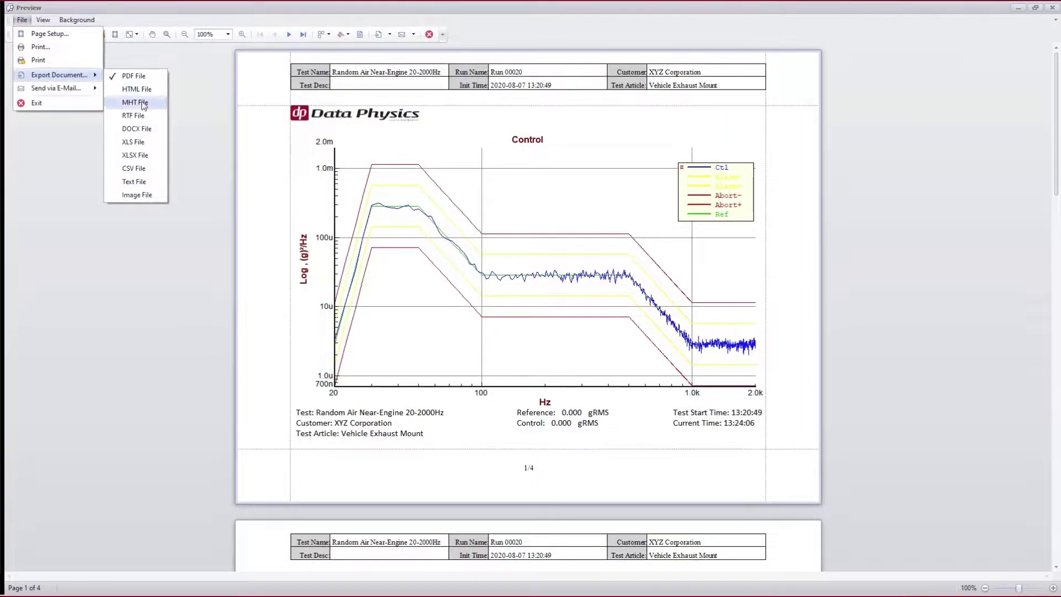
left_click(151, 129)
left_click(528, 343)
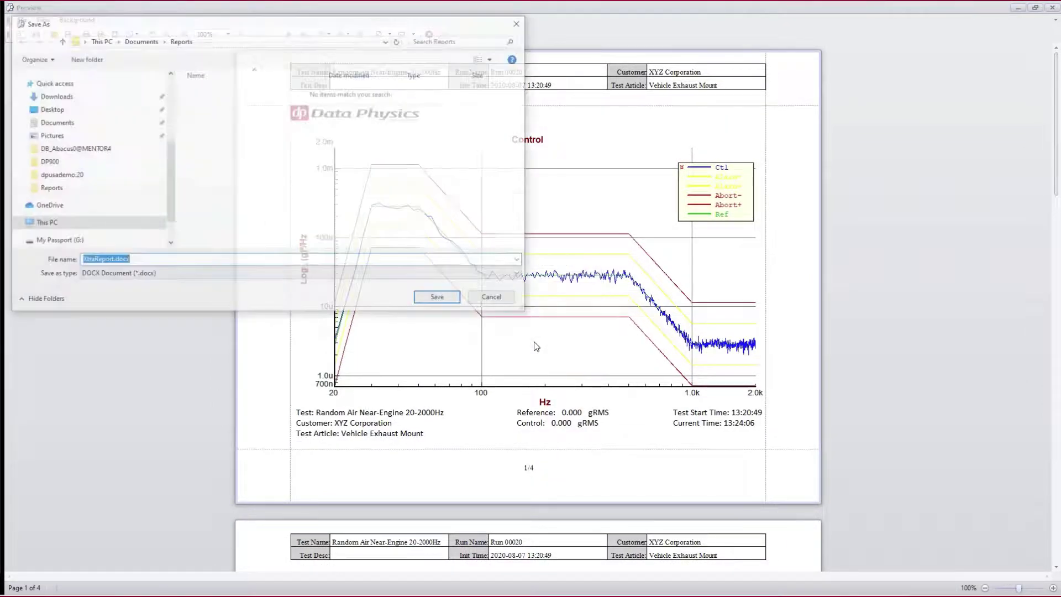
type("Random 20-2000Hz")
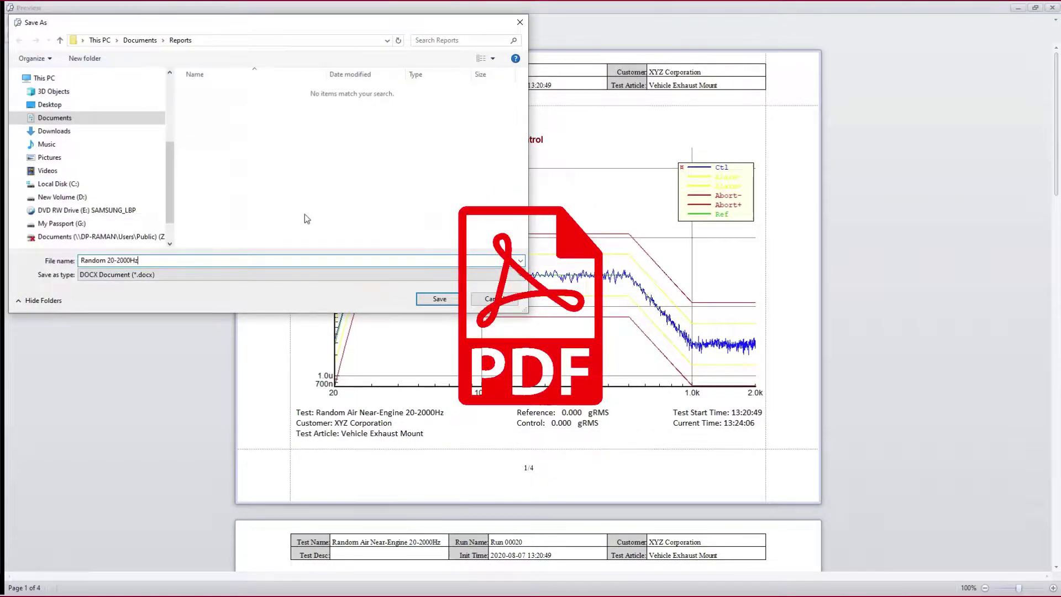
left_click(440, 298)
left_click(504, 322)
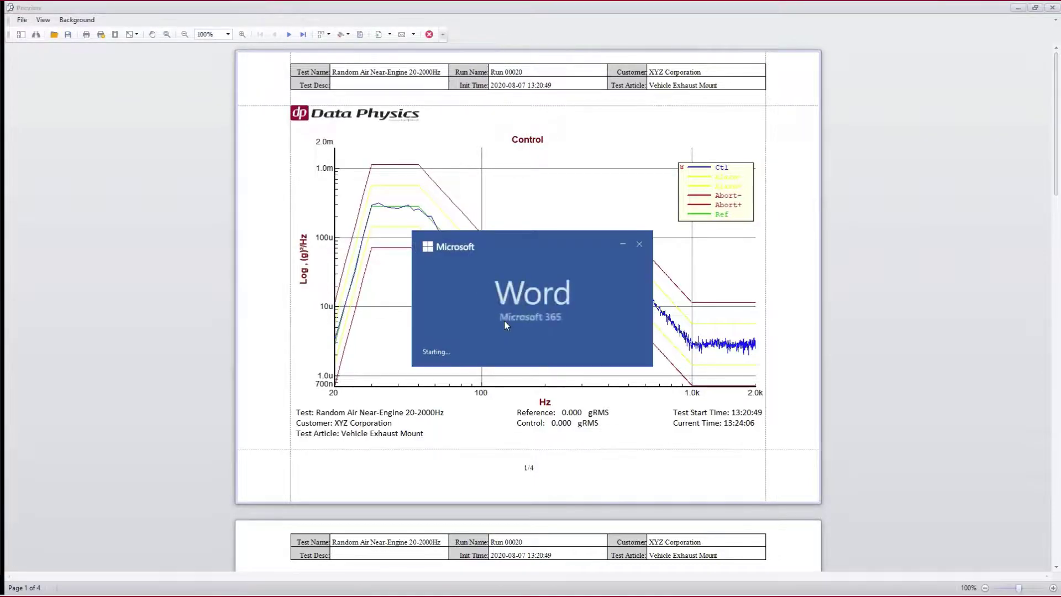
scroll(499, 325, "down", 8)
scroll(499, 325, "down", 18)
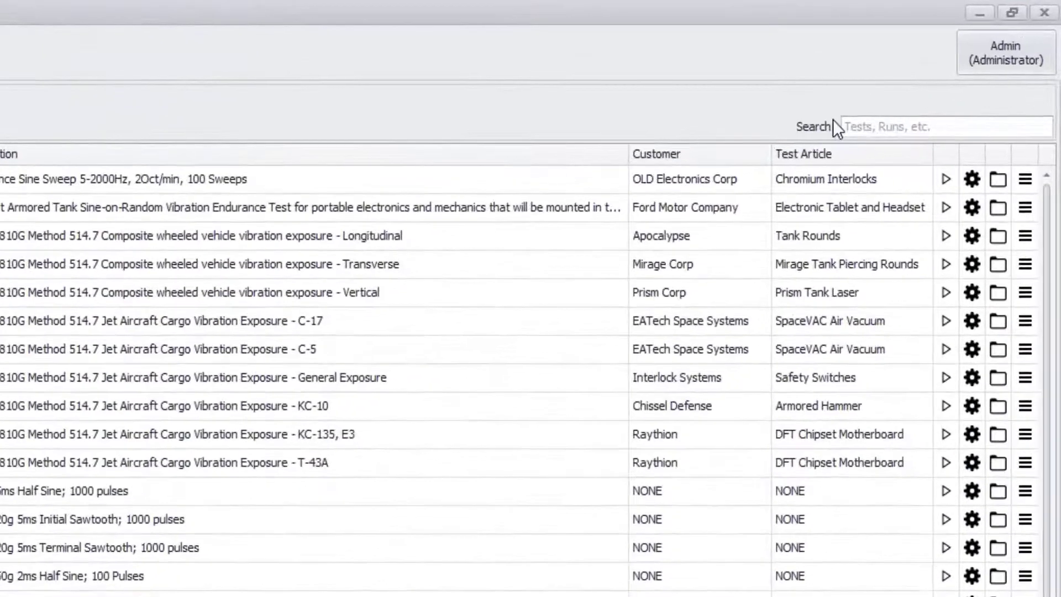
- Search the test database for 'ISTA' and load ISTA 2A Random Vibration Run 00011 in Review
left_click(854, 125)
type("ISTA")
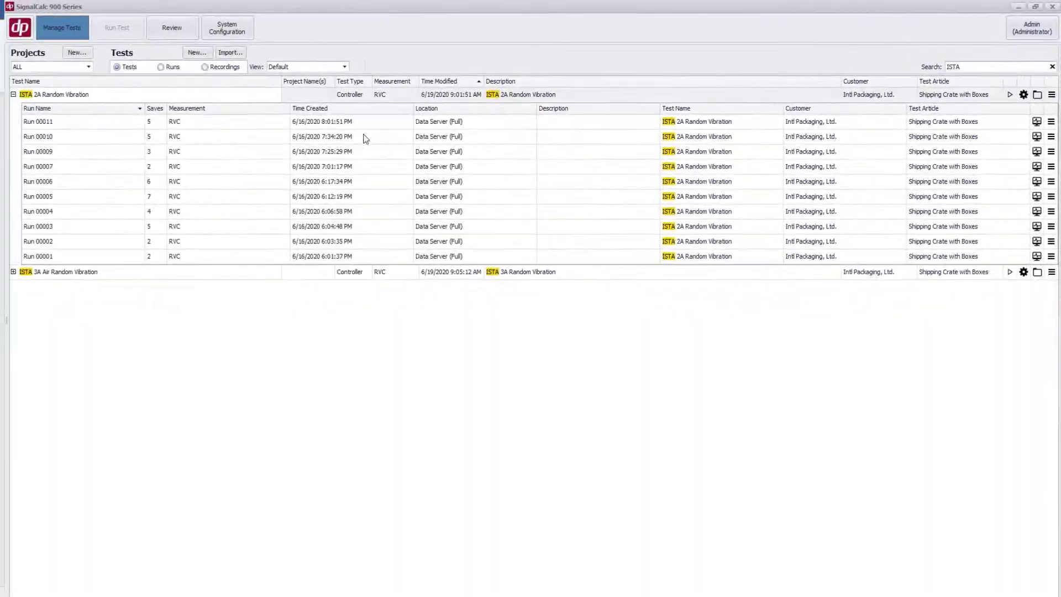
double_click(115, 126)
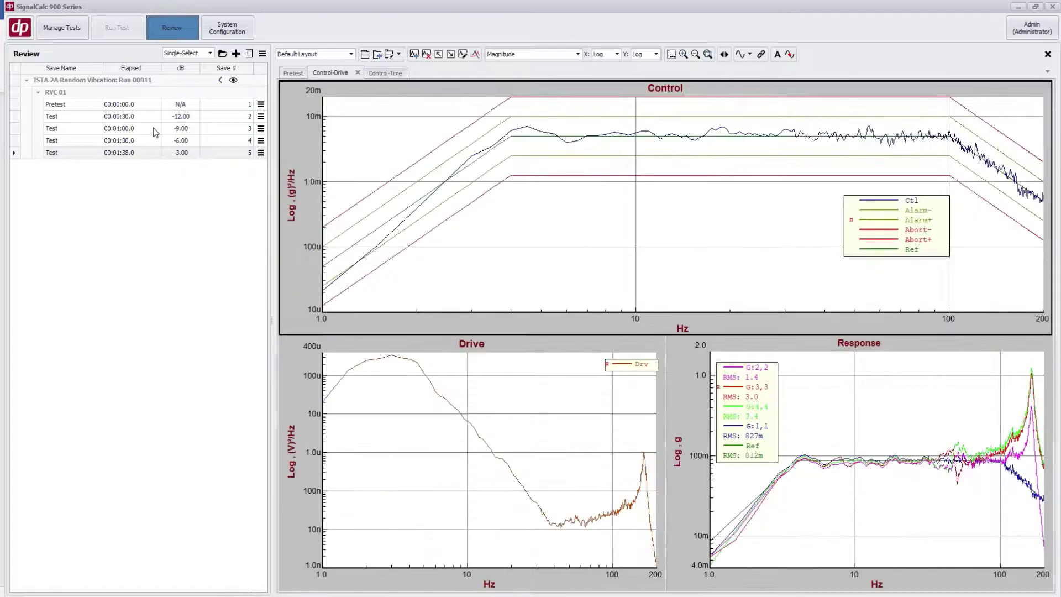
- Generate Run 00011's Quick Report and export it as the PDF XtraReport.pdf
left_click(249, 53)
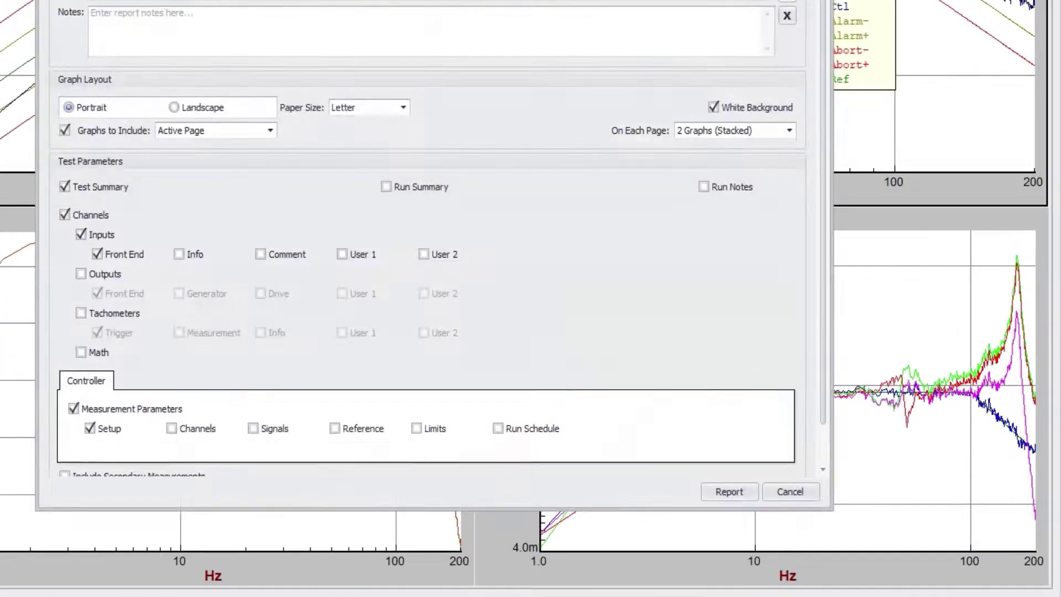
left_click(737, 493)
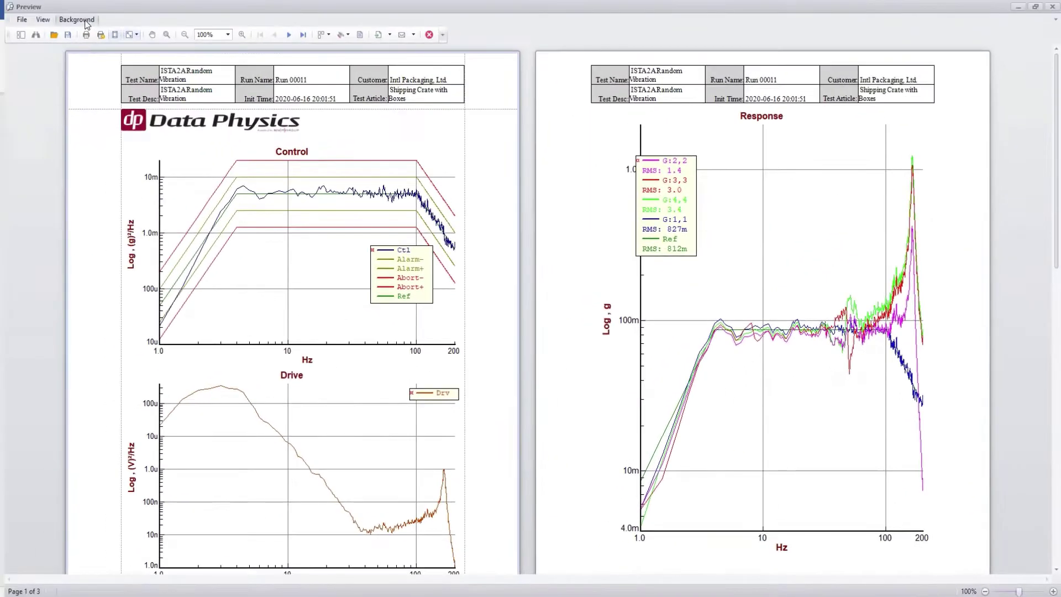
left_click(22, 19)
mouse_move(59, 77)
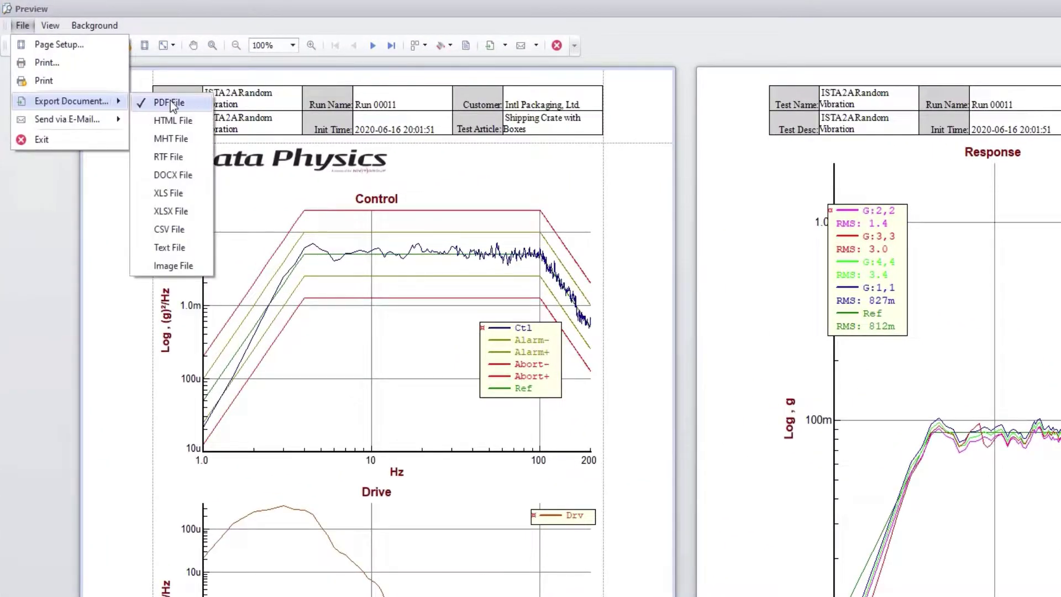
left_click(130, 76)
left_click(556, 412)
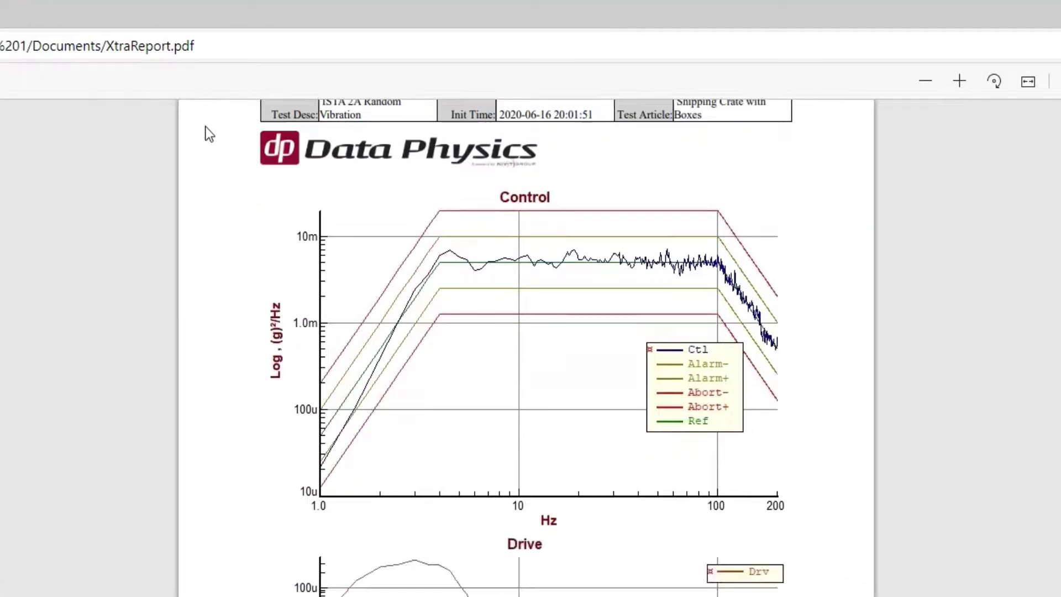
scroll(201, 104, "down", 3)
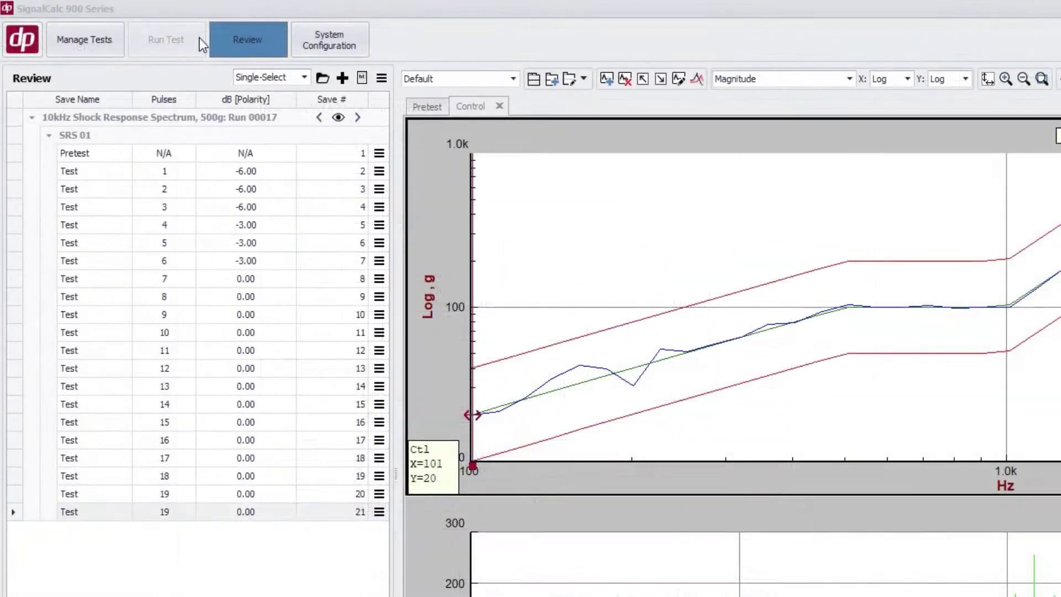
- Switch from Review to Manage Tests to list every saved test
left_click(77, 32)
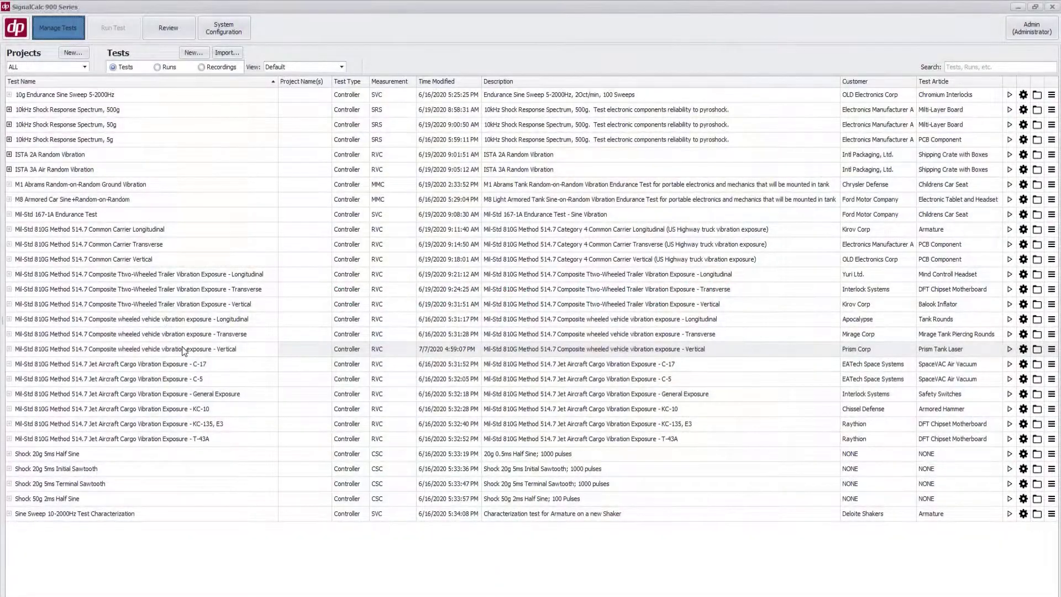
- Save a test as a copy, then create a Random Control (RVC) test from the Mil 810G Method 514.7 template
right_click(184, 351)
left_click(240, 434)
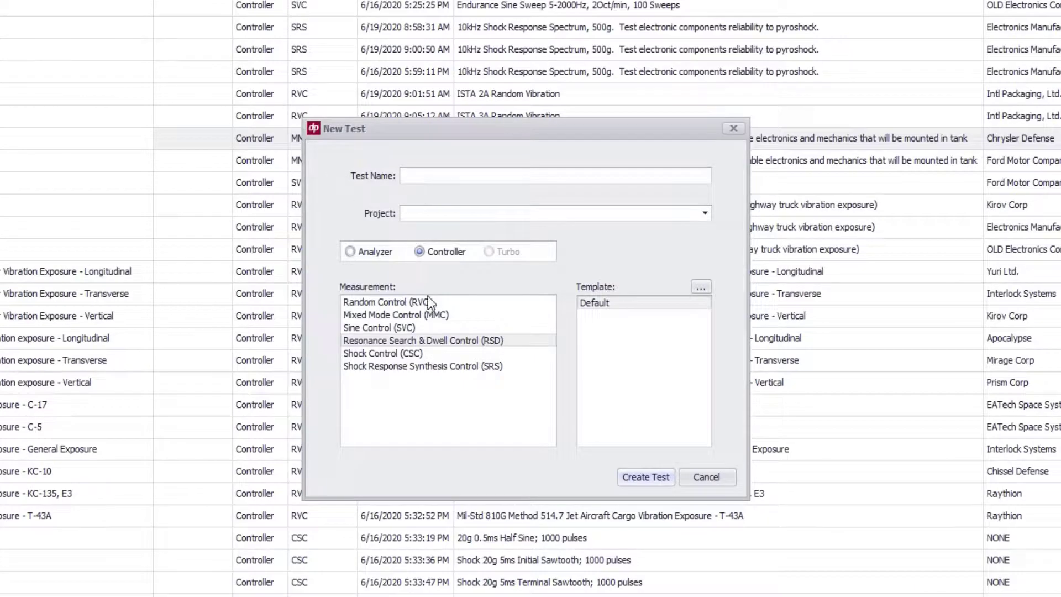
left_click(427, 302)
left_click(608, 318)
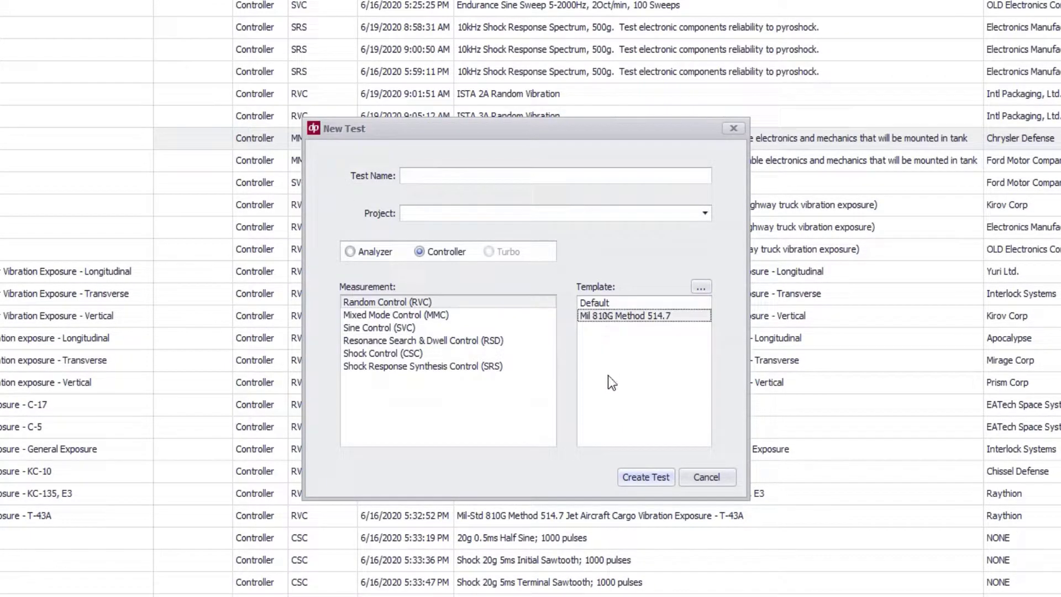
left_click(632, 476)
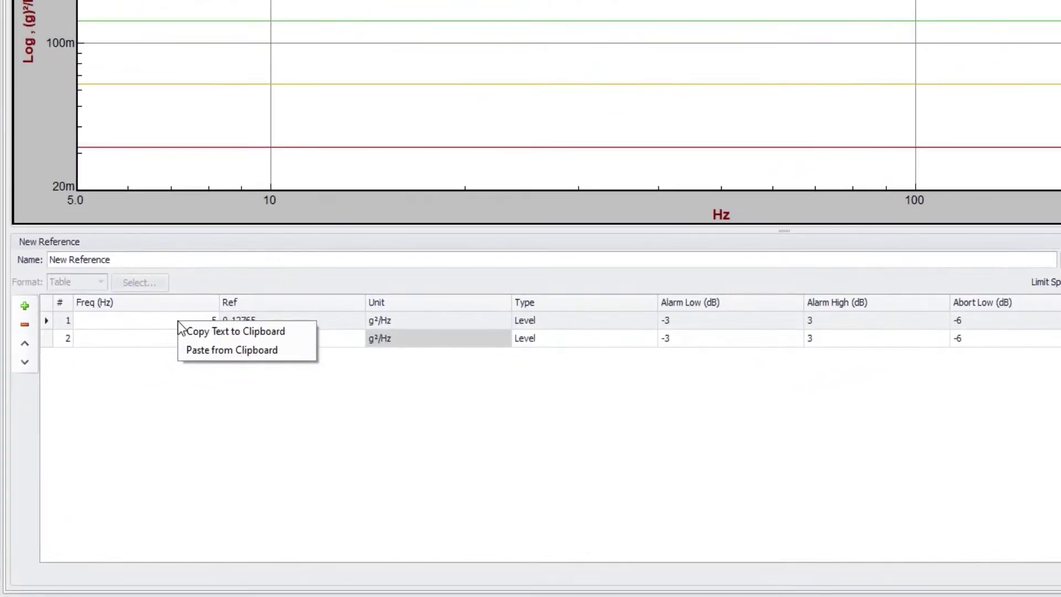
- Paste the frequency/level rows into the reference, refresh control parameters, save the setup, and download DpDownloadSetup.exe
left_click(155, 416)
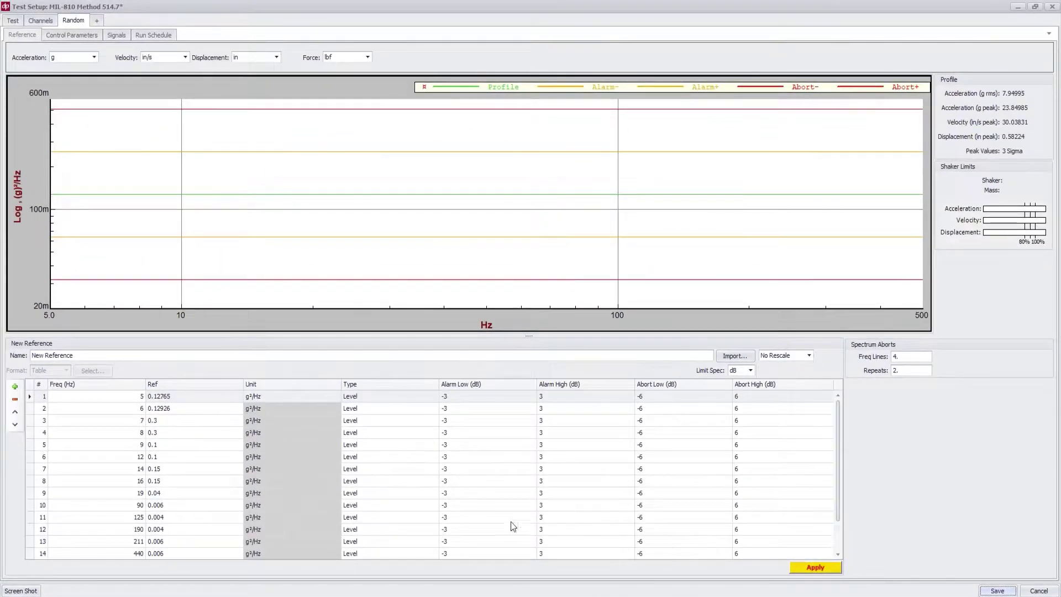
left_click(802, 570)
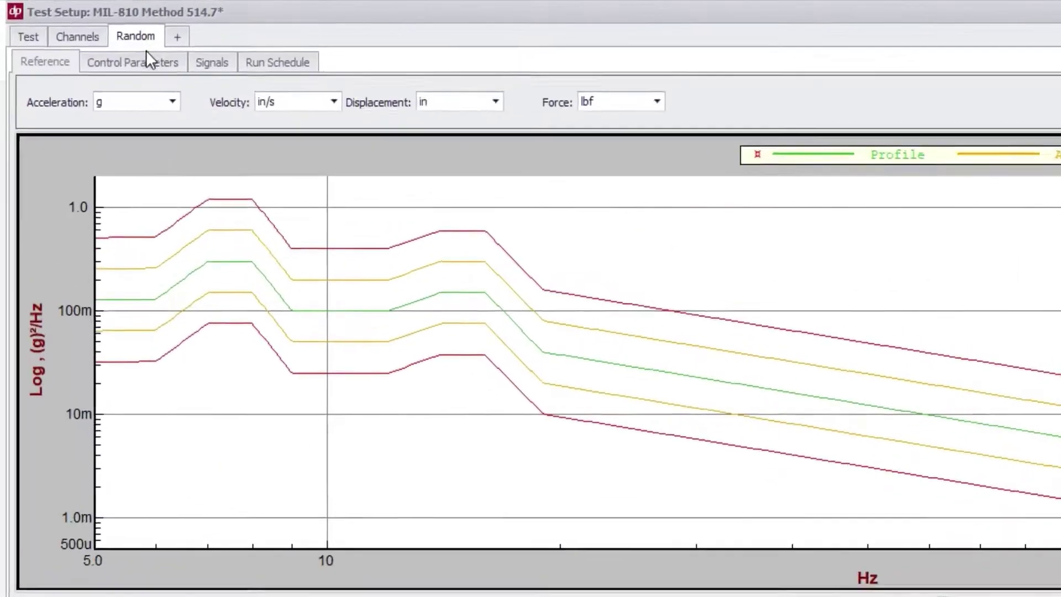
left_click(73, 36)
left_click(117, 105)
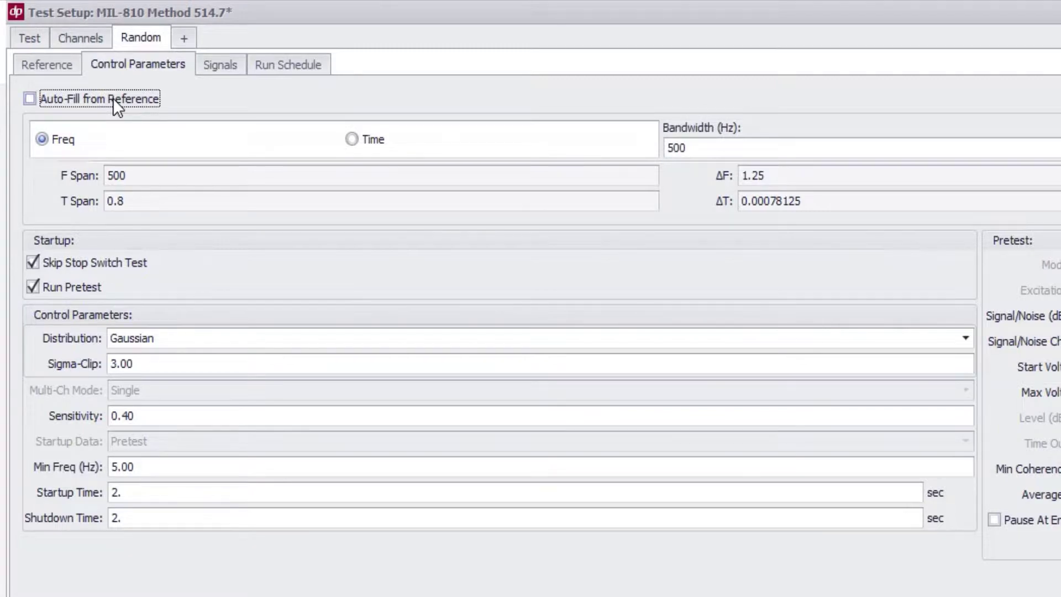
left_click(113, 98)
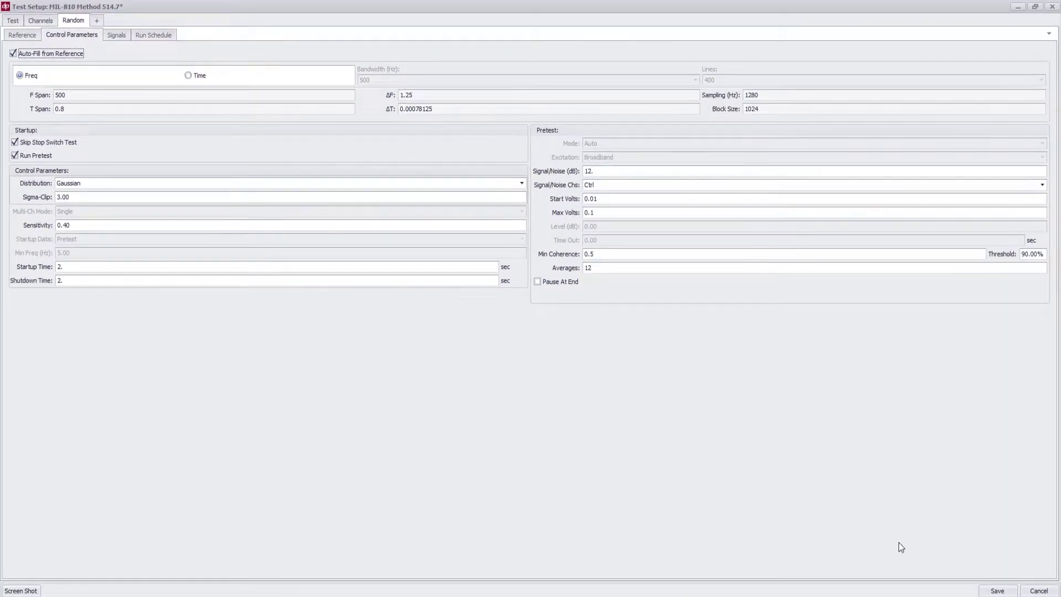
left_click(996, 590)
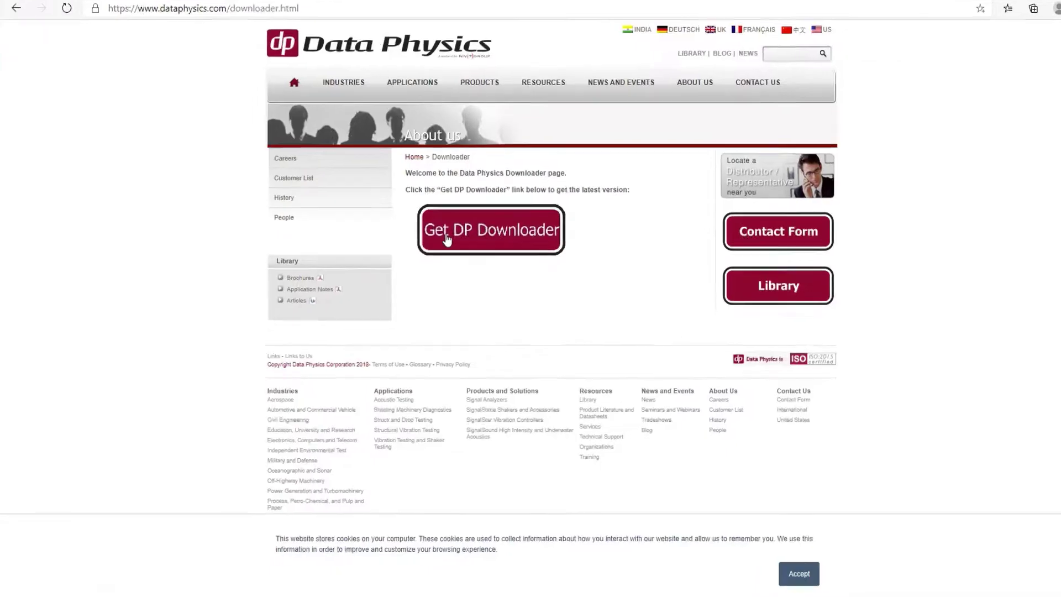
left_click(448, 239)
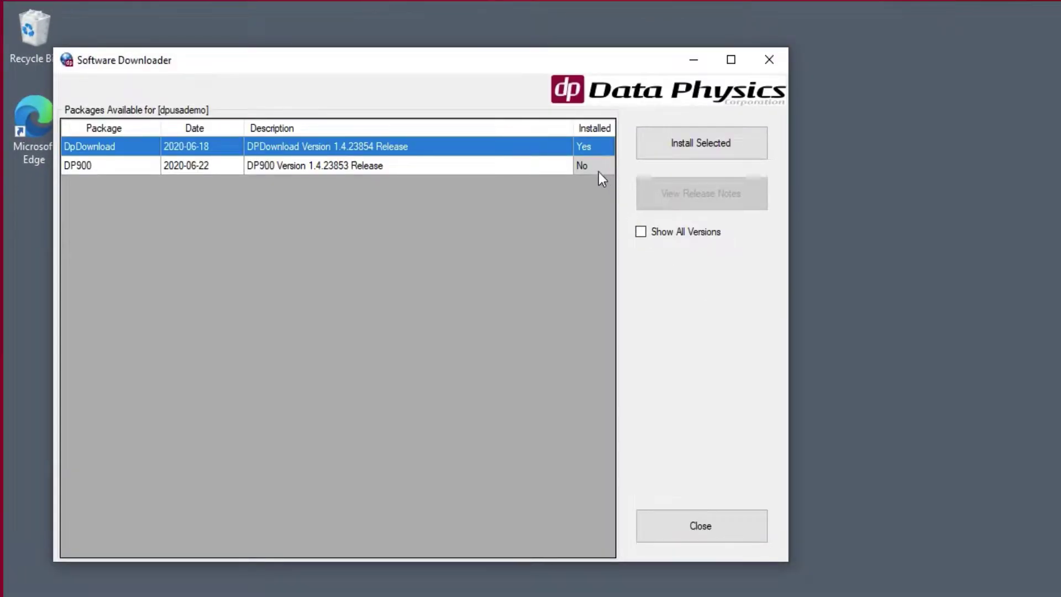
- Save DP900 as the offline package DP900_offline.dpp on the Desktop and start importing it offline
left_click(598, 172)
left_click(687, 147)
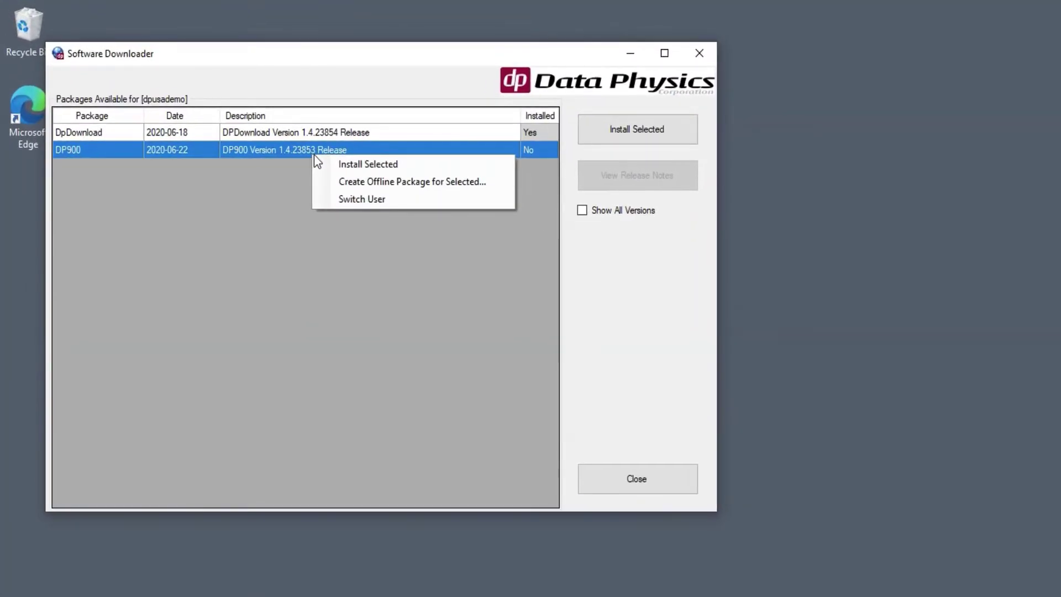
left_click(381, 181)
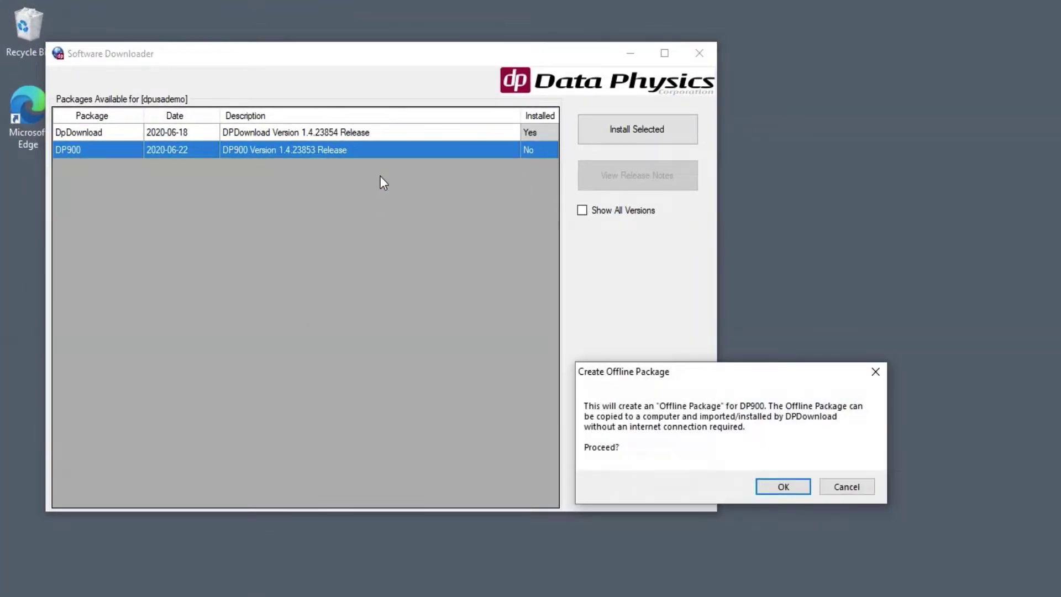
left_click(782, 486)
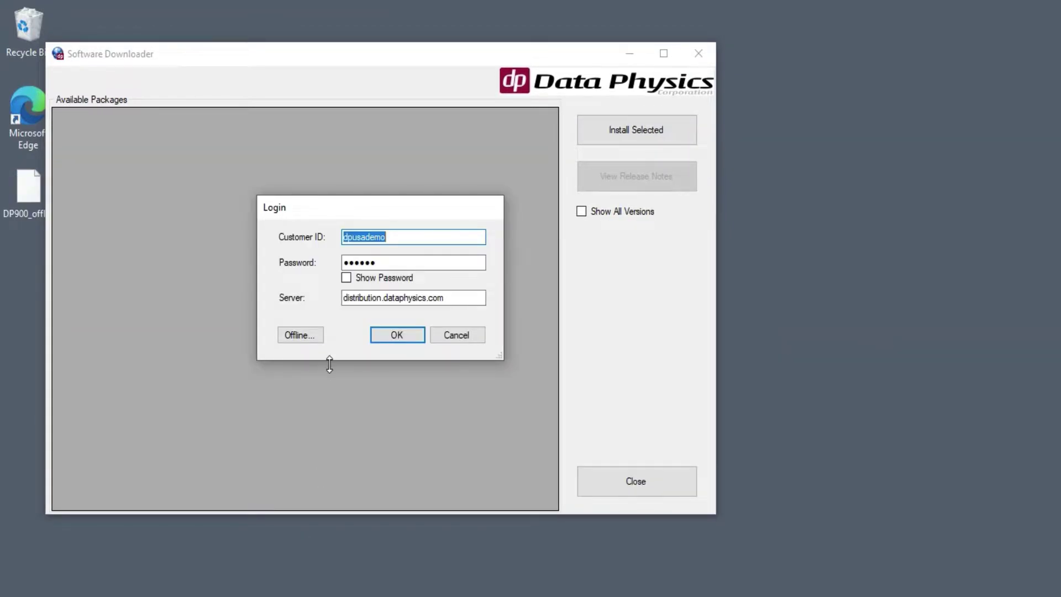
left_click(315, 336)
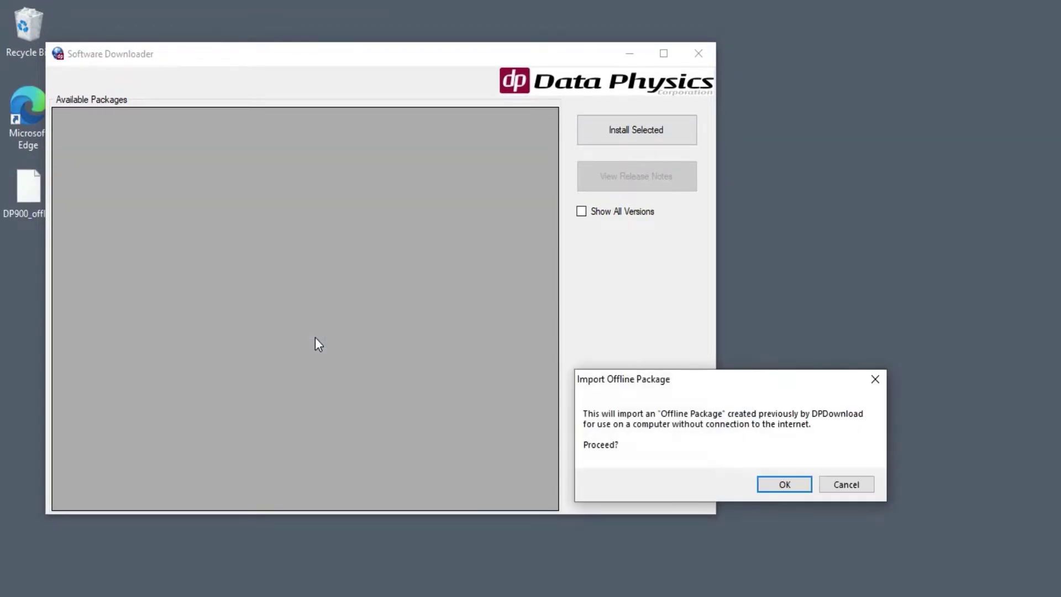
left_click(785, 484)
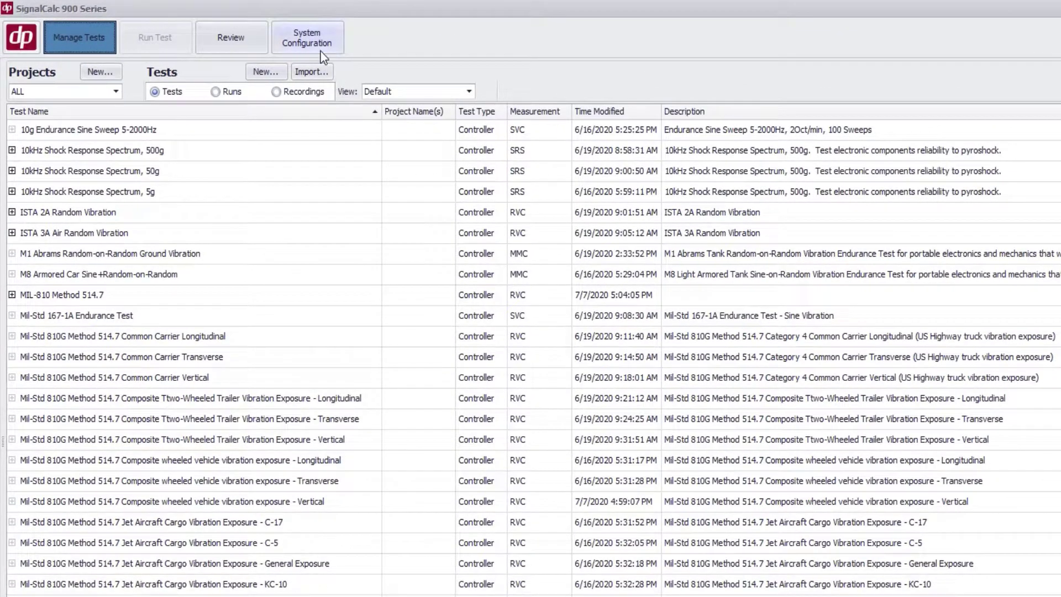
- Create a new test and add DP901-94019 as a slave chassis for 15 inputs and 3 outputs
left_click(321, 50)
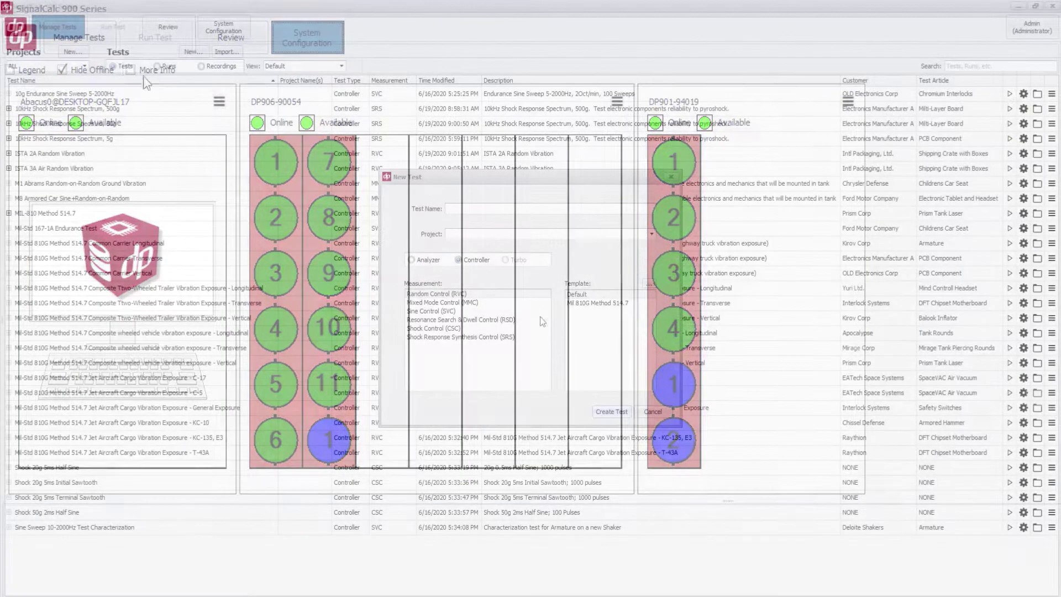
left_click(607, 411)
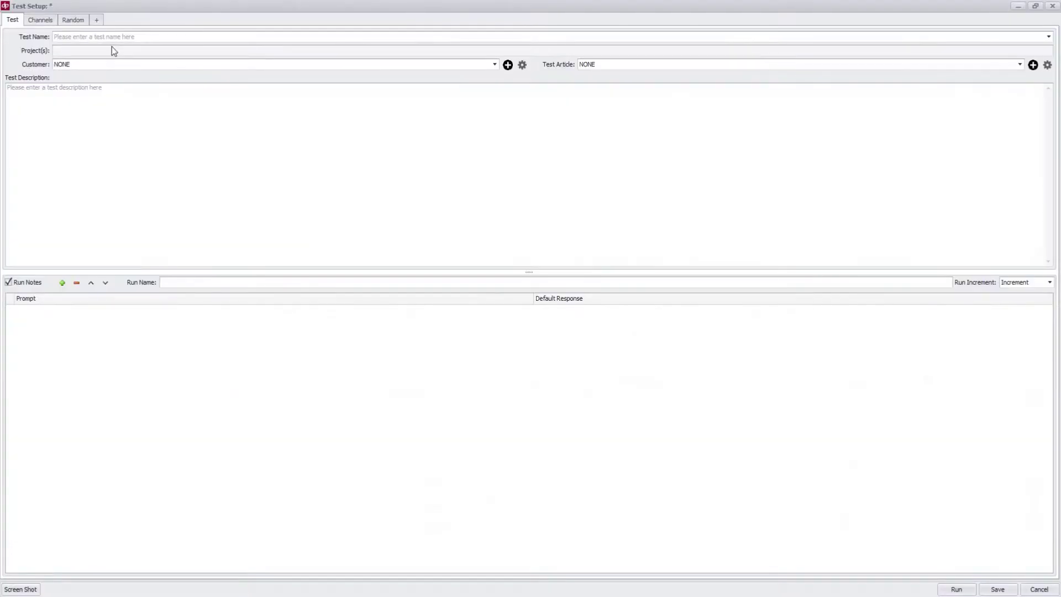
left_click(83, 21)
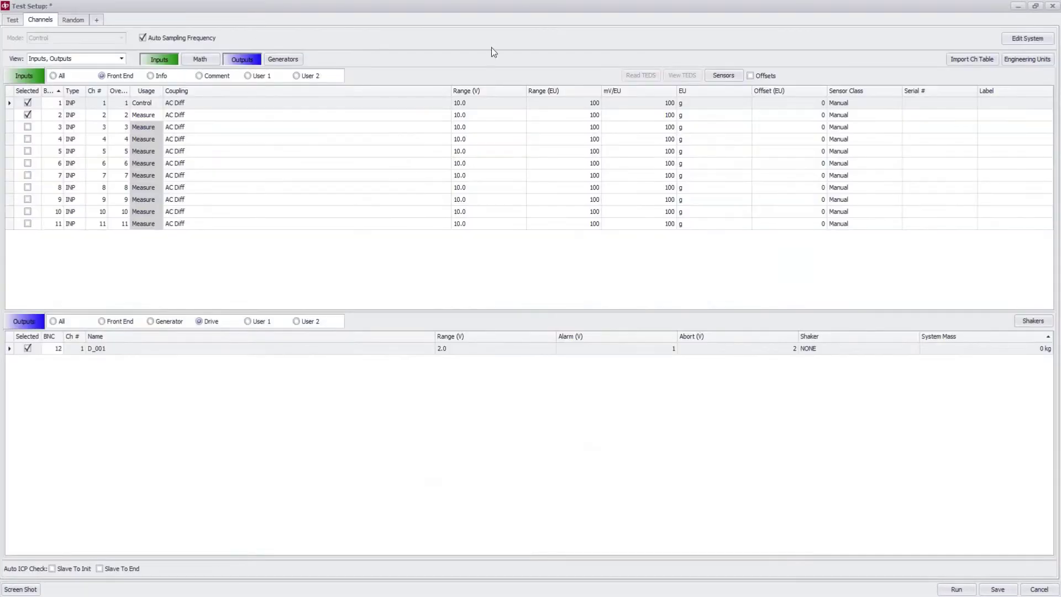
left_click(1026, 39)
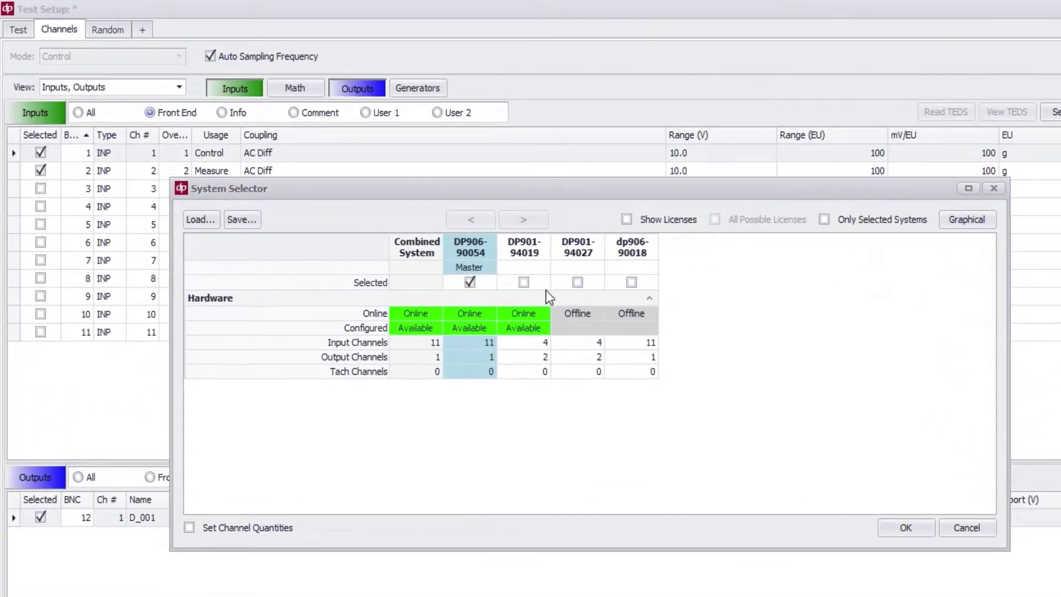
left_click(523, 280)
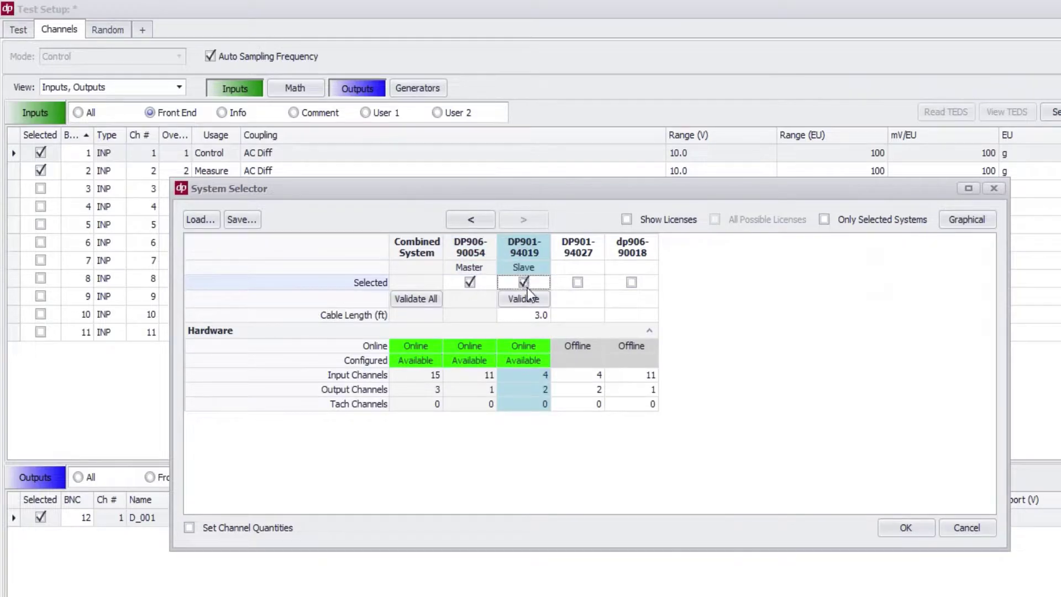